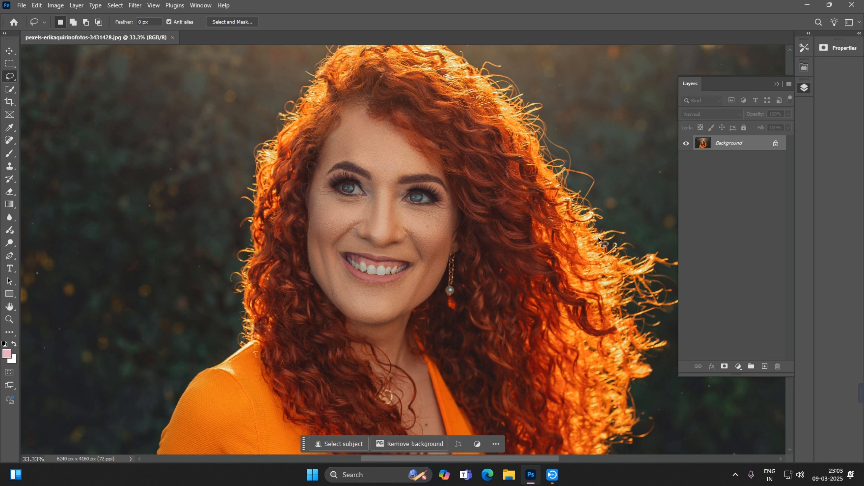
Step: Close the red-haired woman's portrait document
left_click_drag(595, 241, 513, 182)
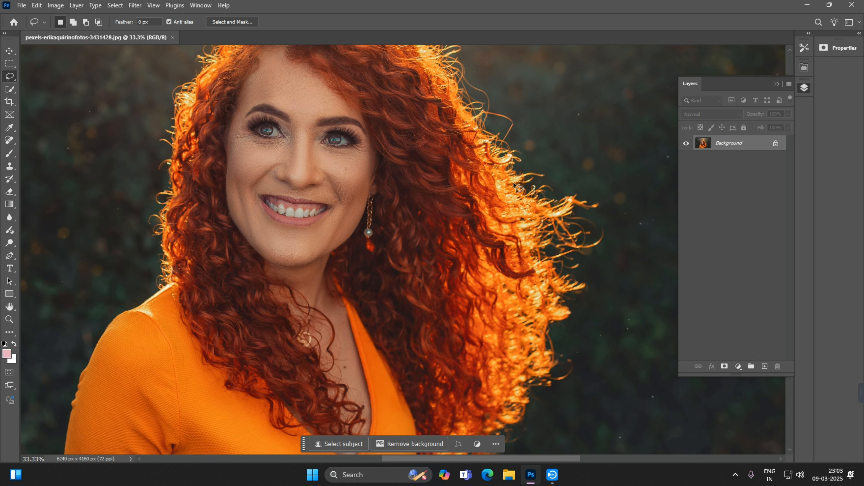
left_click(172, 38)
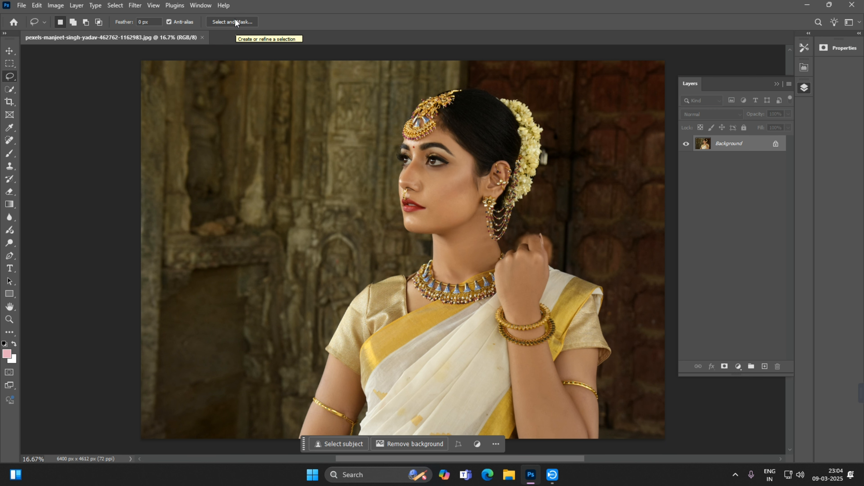
Step: Cut out the woman in the sari with Select Subject in Select and Mask, and output the result to a new layer
left_click(235, 21)
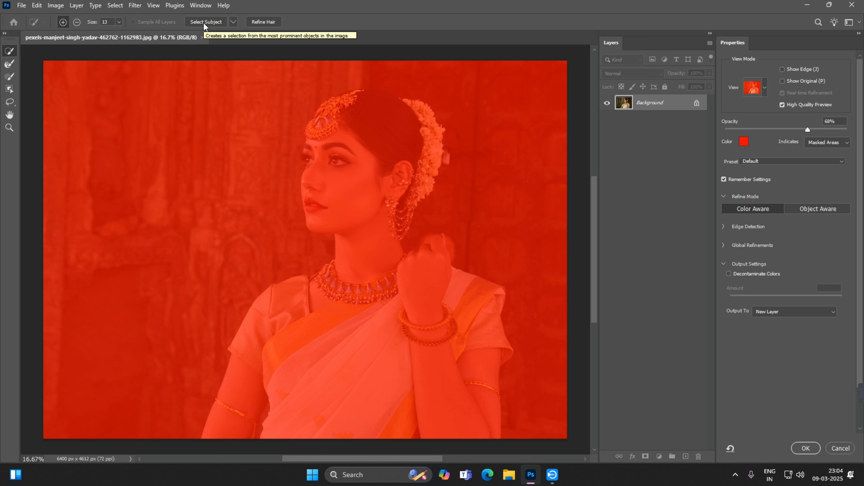
left_click(204, 23)
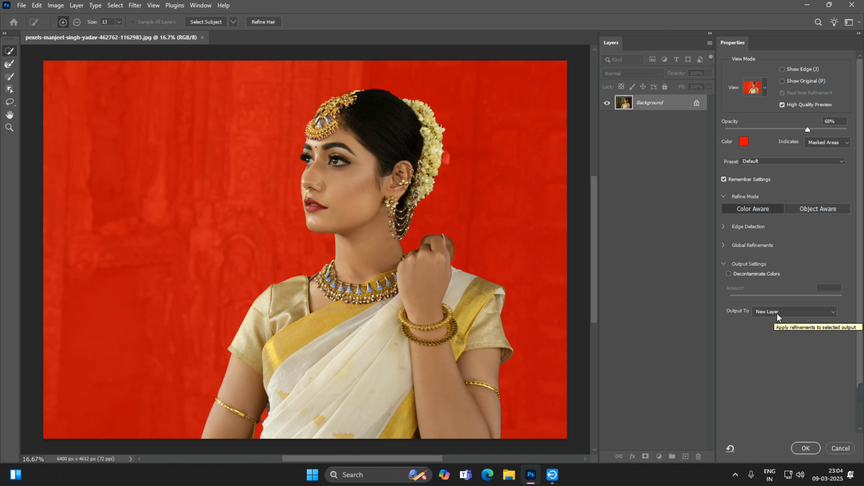
left_click(777, 313)
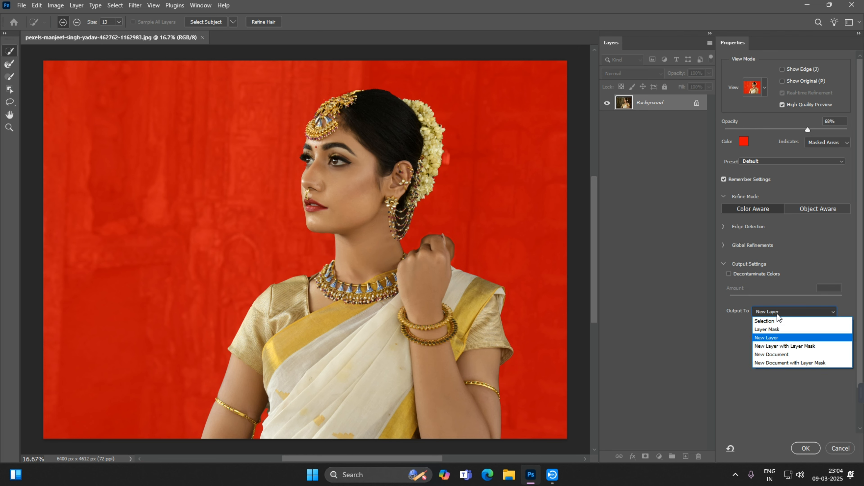
left_click(777, 337)
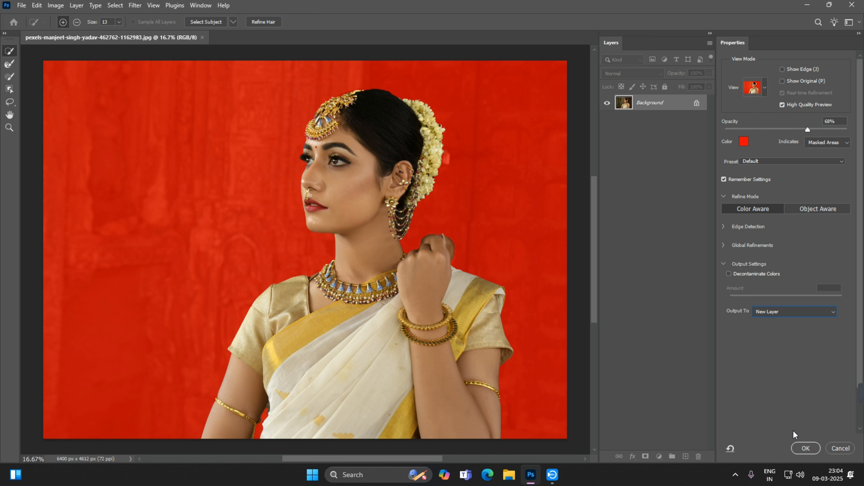
left_click(799, 449)
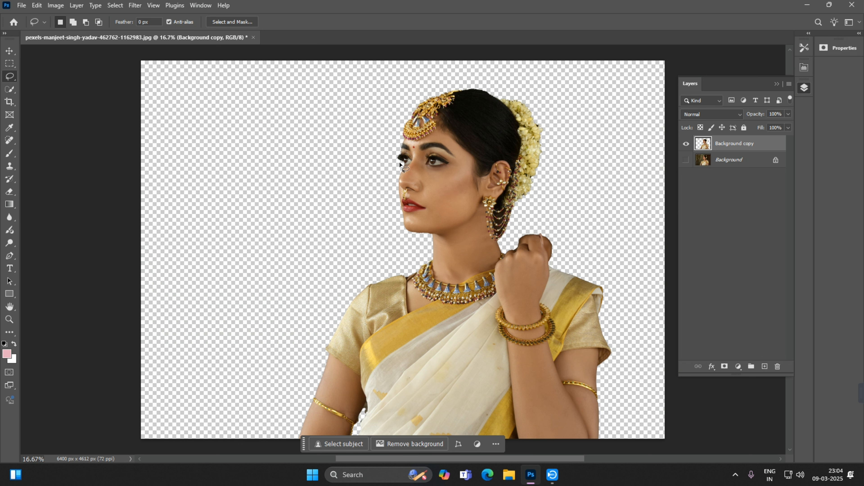
Step: Close the sari portrait without saving and reopen the red-haired woman's portrait from the recent files
left_click(253, 37)
left_click(428, 177)
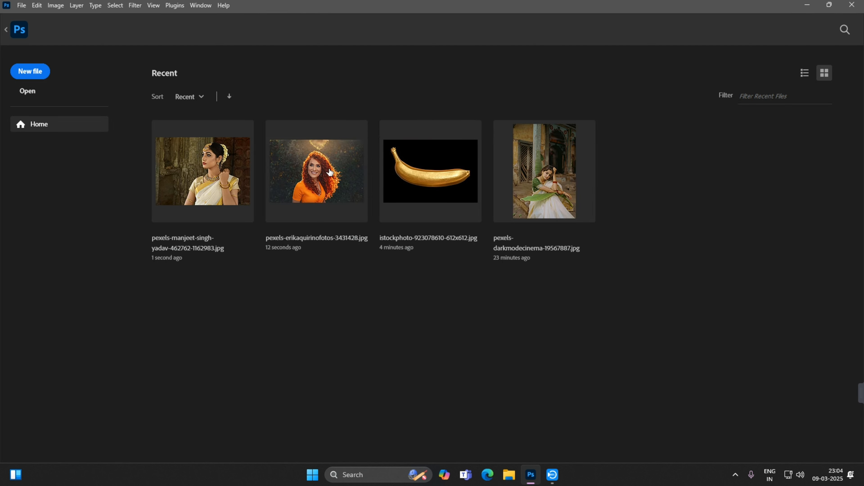
left_click(328, 176)
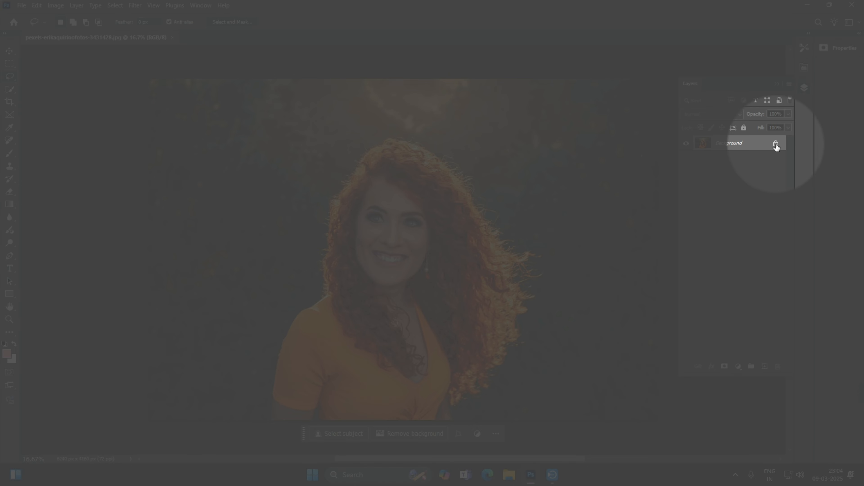
Step: Unlock the background layer and draw a loose Lasso selection around the red-haired woman, leaving a margin outside her hair and shoulders
left_click(776, 144)
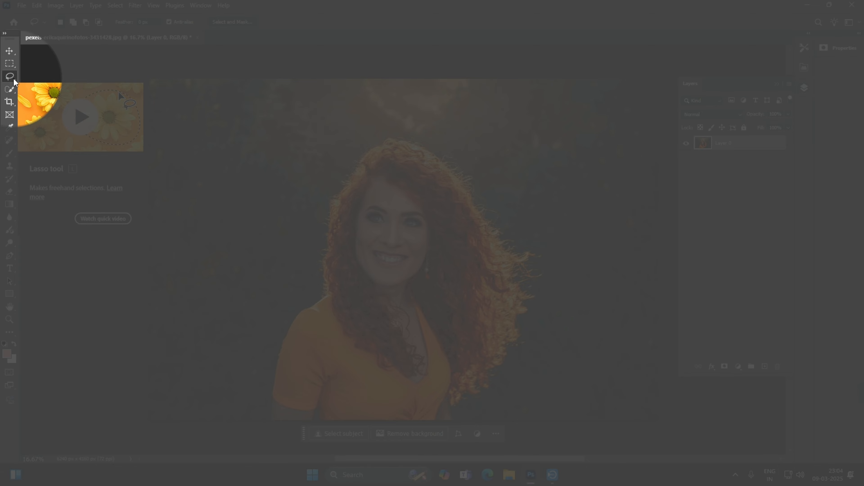
right_click(12, 79)
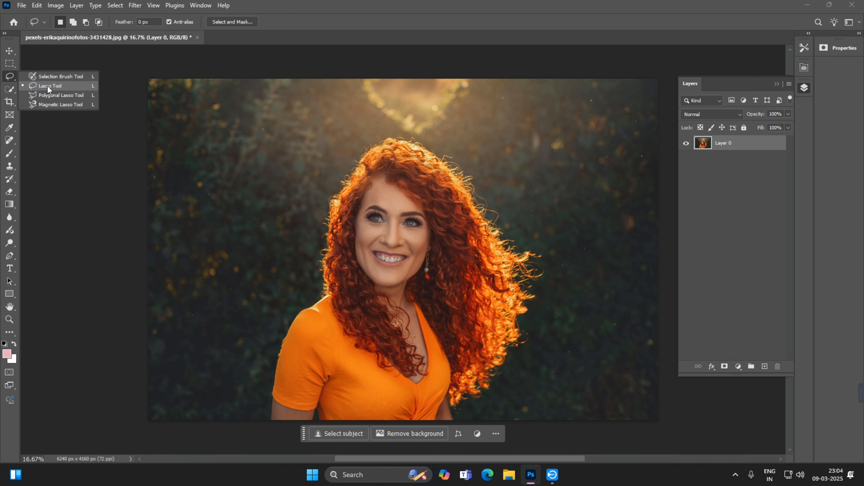
left_click(47, 86)
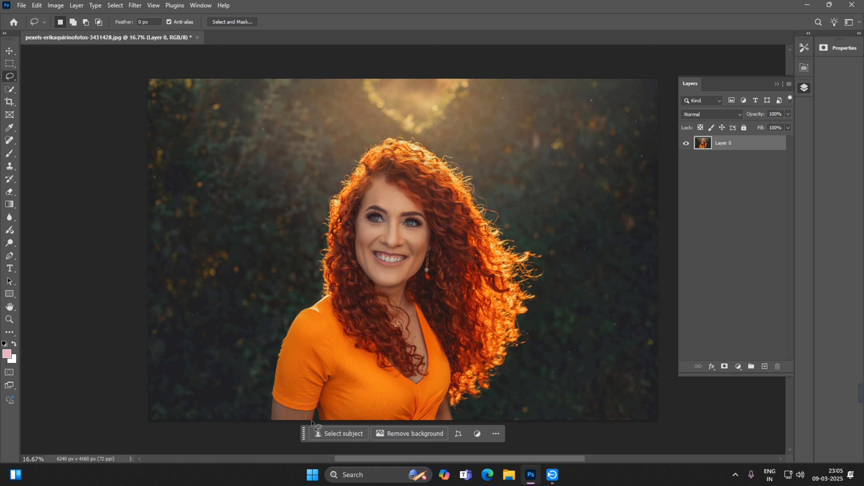
mouse_move(312, 422)
left_mouse_down()
mouse_move(317, 411)
mouse_move(313, 422)
mouse_move(268, 424)
mouse_move(267, 393)
mouse_move(275, 325)
mouse_move(308, 297)
mouse_move(324, 193)
left_mouse_up()
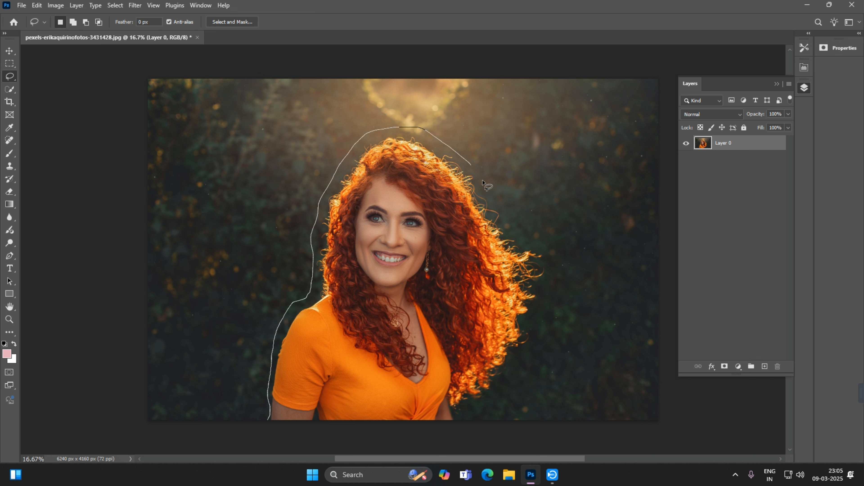
mouse_move(482, 180)
left_mouse_down()
mouse_move(523, 241)
mouse_move(546, 253)
mouse_move(550, 283)
mouse_move(537, 290)
mouse_move(544, 303)
mouse_move(527, 320)
mouse_move(529, 342)
mouse_move(495, 398)
mouse_move(465, 425)
left_mouse_up()
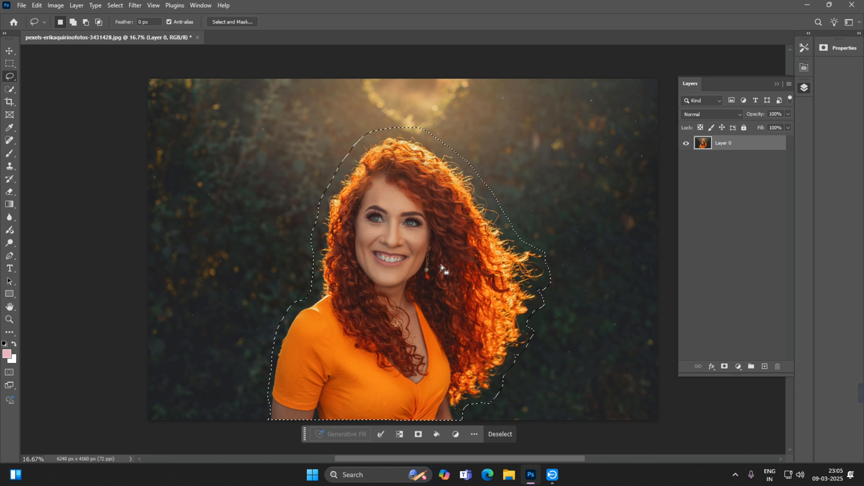
Step: Refine the selection in Select and Mask by painting the size 275 Refine Edge Brush around the woman's hair, shoulder and arm edges
left_click(224, 22)
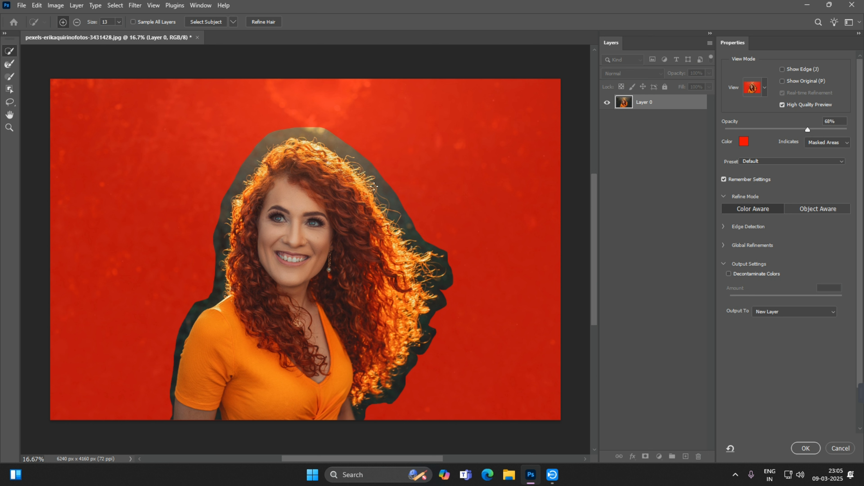
left_click(12, 52)
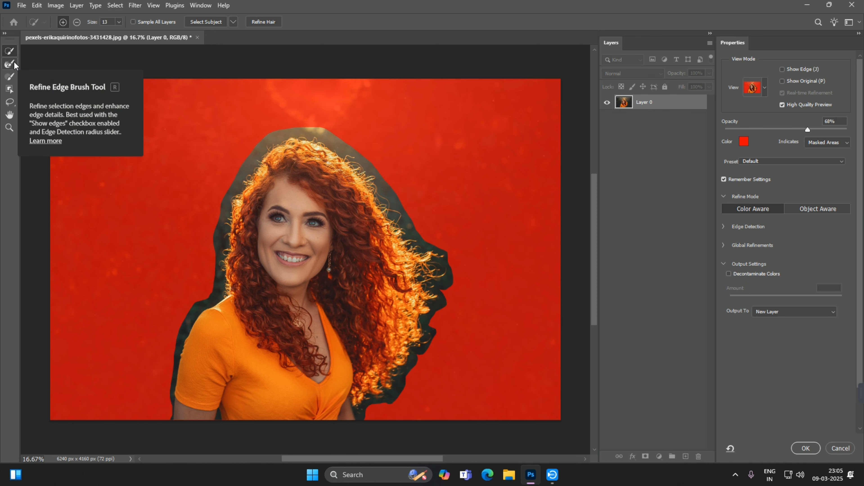
left_click(10, 63)
left_click(10, 64)
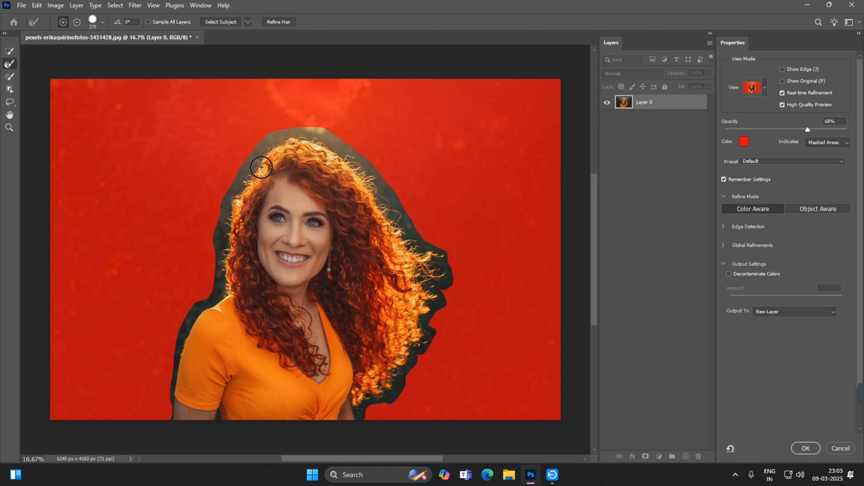
mouse_move(260, 164)
left_mouse_down()
mouse_move(259, 153)
mouse_move(225, 211)
mouse_move(218, 299)
mouse_move(189, 318)
mouse_move(171, 386)
mouse_move(176, 423)
left_mouse_up()
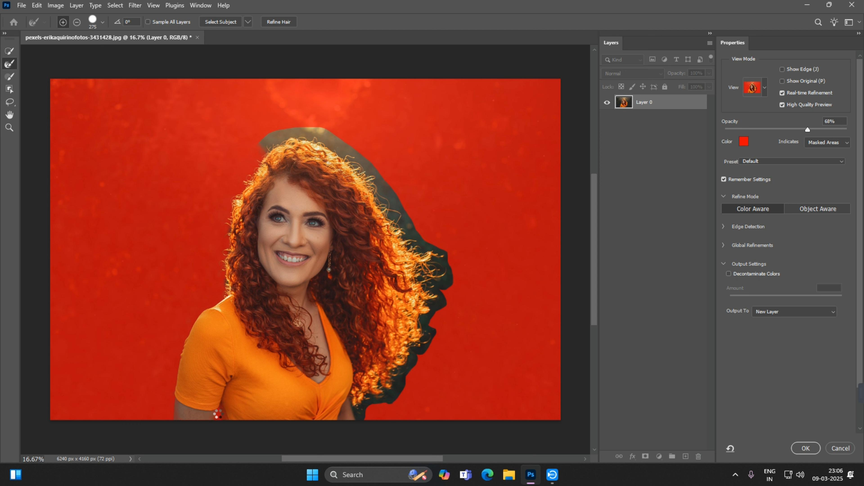
mouse_move(264, 139)
left_mouse_down()
mouse_move(301, 133)
mouse_move(278, 130)
mouse_move(316, 131)
mouse_move(364, 163)
mouse_move(321, 144)
mouse_move(314, 138)
mouse_move(364, 157)
mouse_move(383, 185)
mouse_move(369, 173)
mouse_move(390, 183)
mouse_move(388, 203)
mouse_move(424, 251)
mouse_move(409, 248)
mouse_move(386, 208)
mouse_move(435, 249)
mouse_move(447, 272)
mouse_move(438, 264)
mouse_move(422, 276)
mouse_move(444, 280)
mouse_move(430, 309)
mouse_move(418, 262)
mouse_move(426, 353)
mouse_move(427, 345)
mouse_move(388, 379)
mouse_move(384, 400)
mouse_move(378, 384)
mouse_move(355, 404)
left_mouse_up()
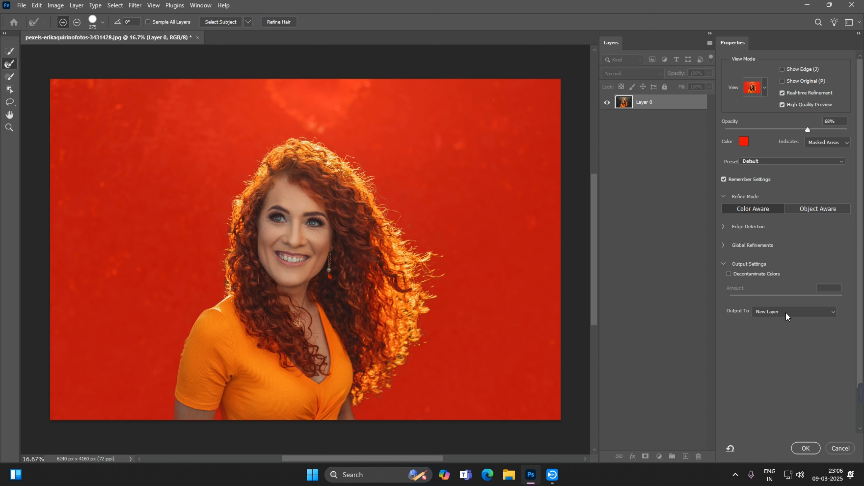
Step: Output the refined selection to a new layer and apply it
left_click(786, 313)
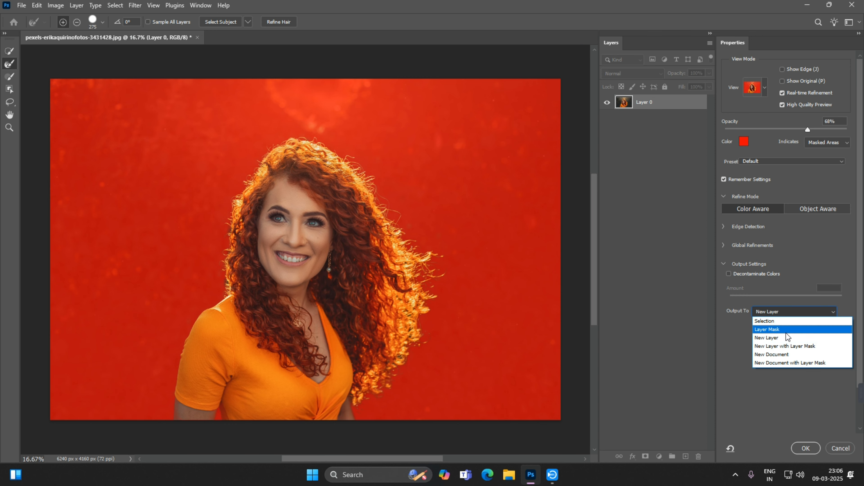
left_click(779, 335)
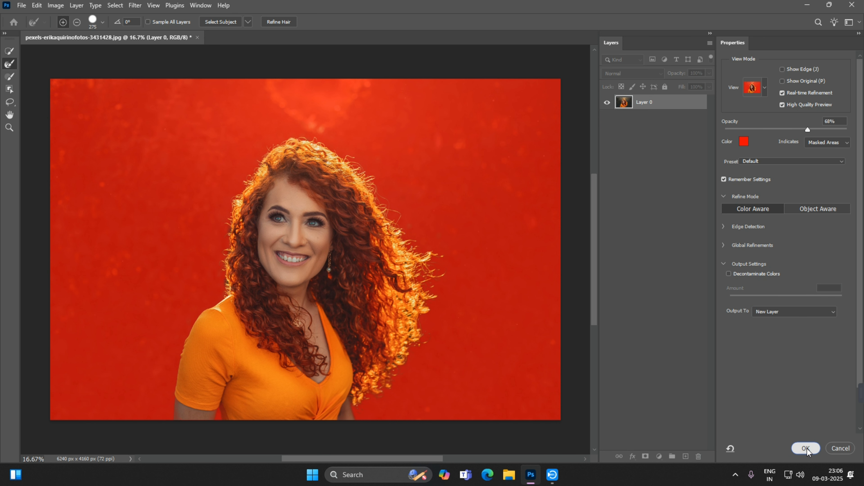
left_click(806, 449)
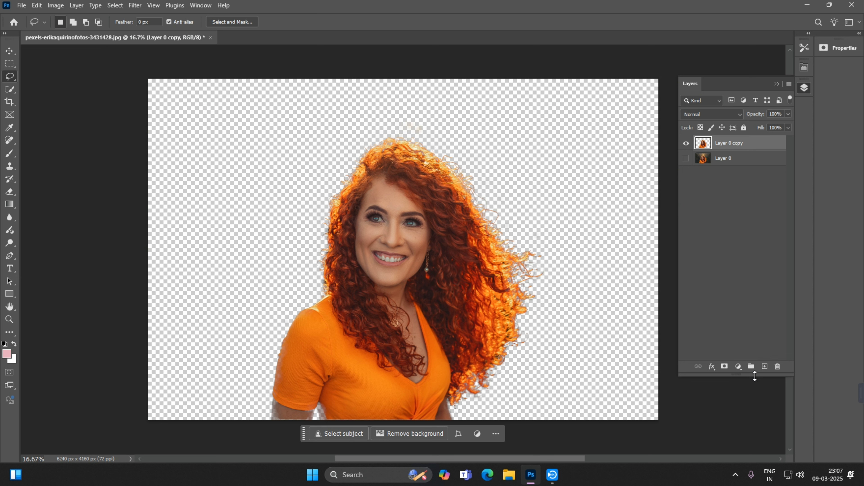
Step: Add a solid colour fill layer in near-black 060606 and place it beneath the cutout layer
left_click(741, 371)
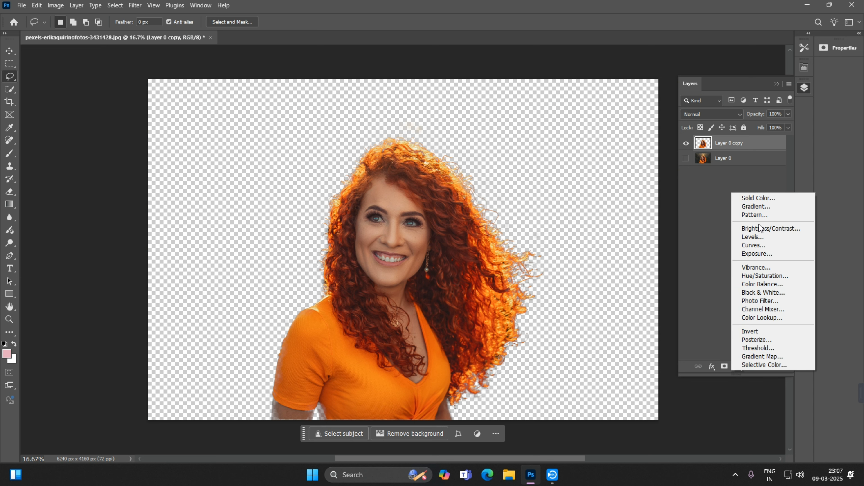
left_click(758, 197)
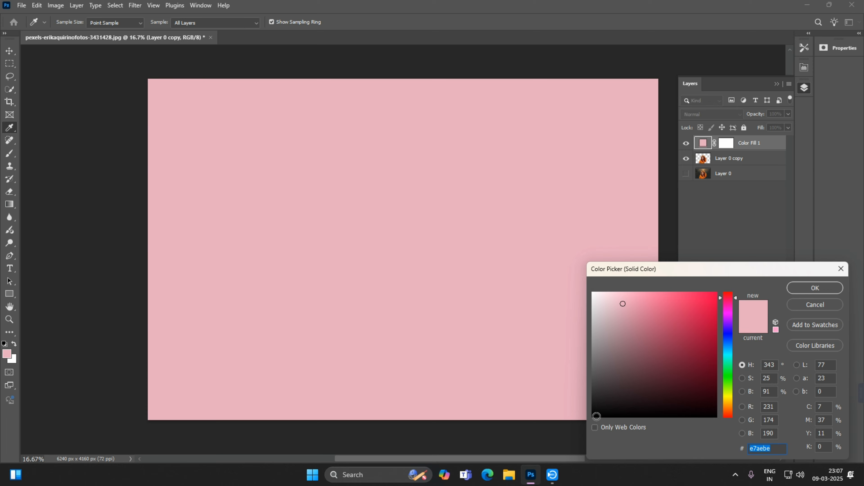
left_click(602, 413)
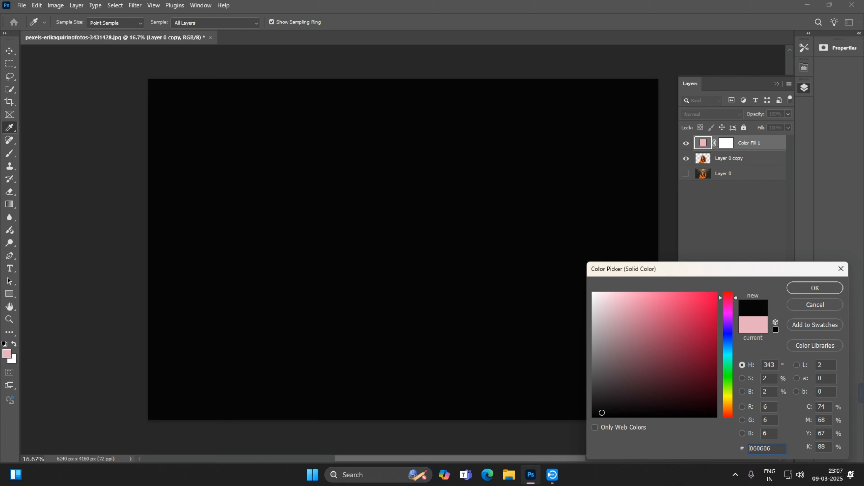
left_click(805, 287)
left_click_drag(721, 160, 721, 138)
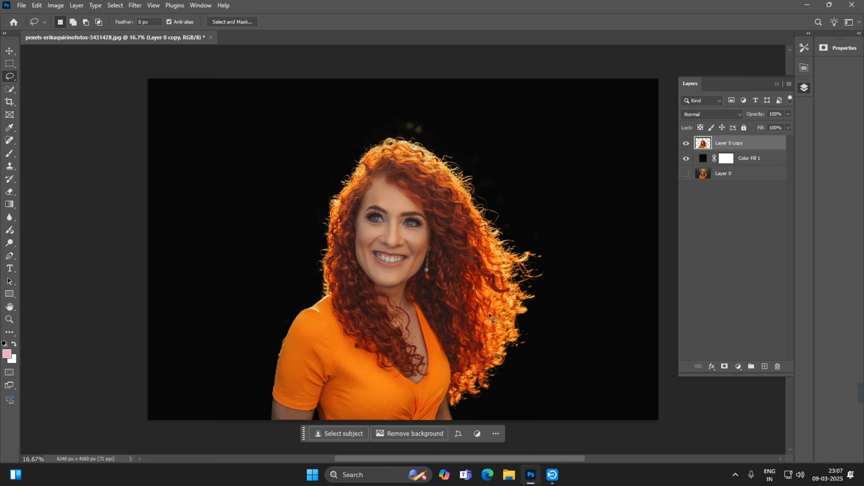
Step: Check the cutout's hair edges against the dark fill and change the fill layer's colour to pale pink f4e8eb
key("ctrl+plus")
key("ctrl+plus")
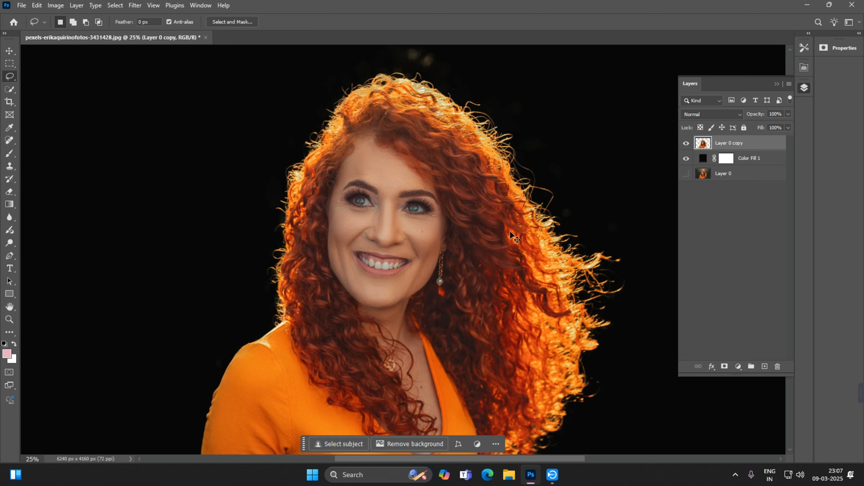
scroll(511, 235, "up", 2)
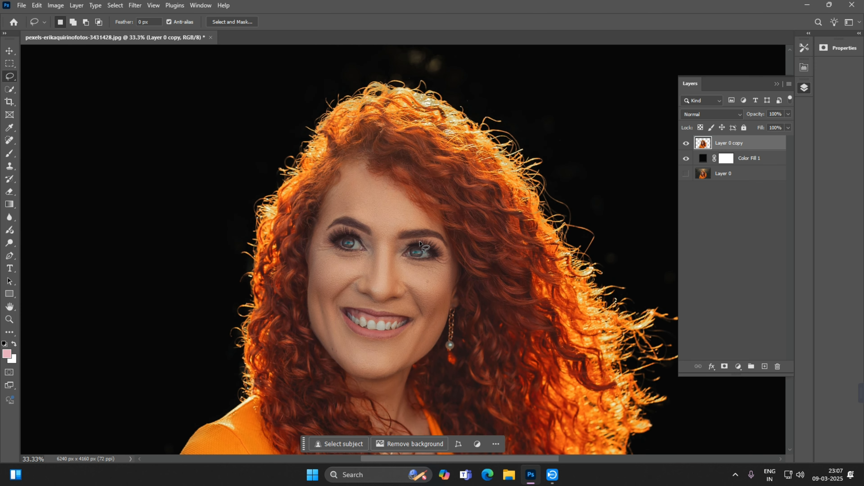
mouse_move(476, 255)
left_mouse_down()
mouse_move(405, 251)
mouse_move(361, 189)
left_mouse_up()
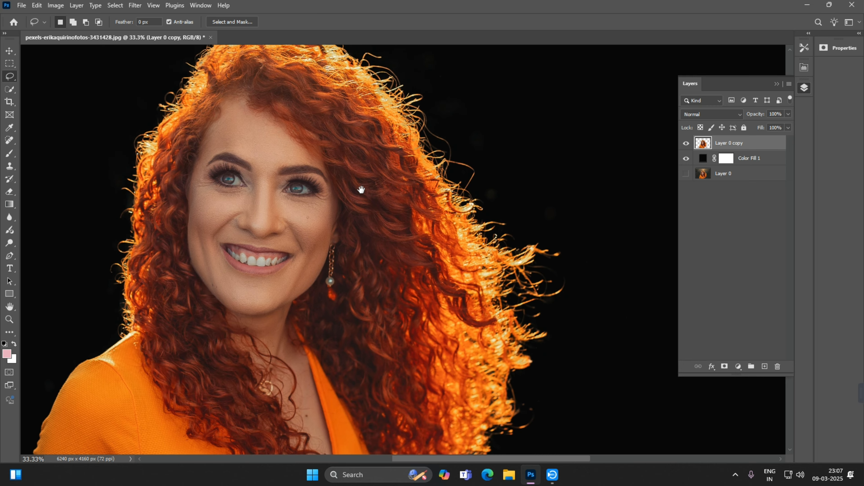
key("ctrl+minus")
key("ctrl+minus")
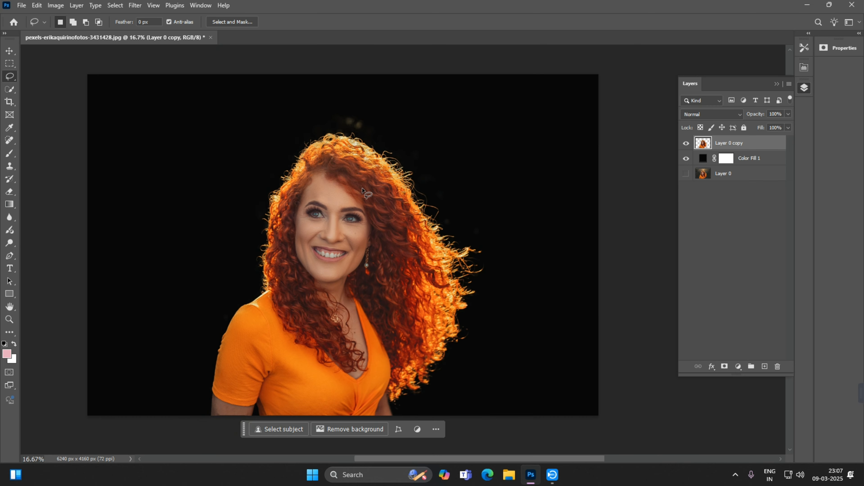
double_click(703, 158)
mouse_move(662, 306)
left_mouse_down()
mouse_move(662, 360)
mouse_move(683, 338)
mouse_move(674, 323)
mouse_move(646, 371)
mouse_move(598, 297)
left_mouse_up()
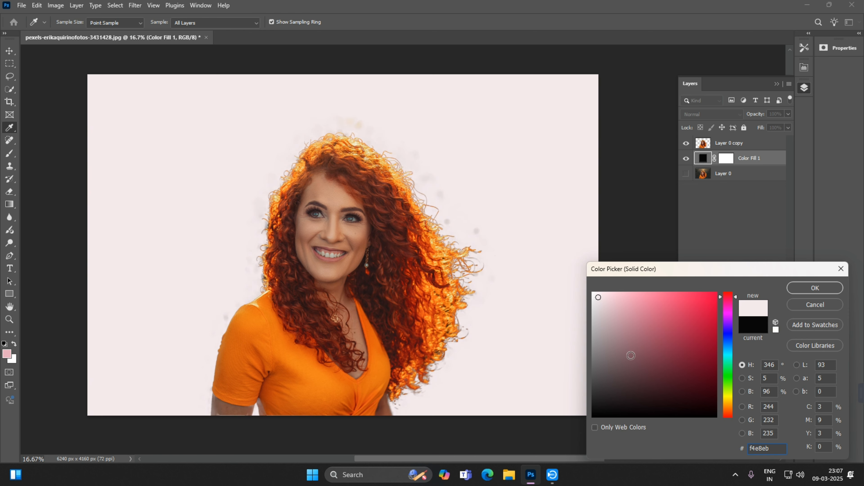
left_click(804, 290)
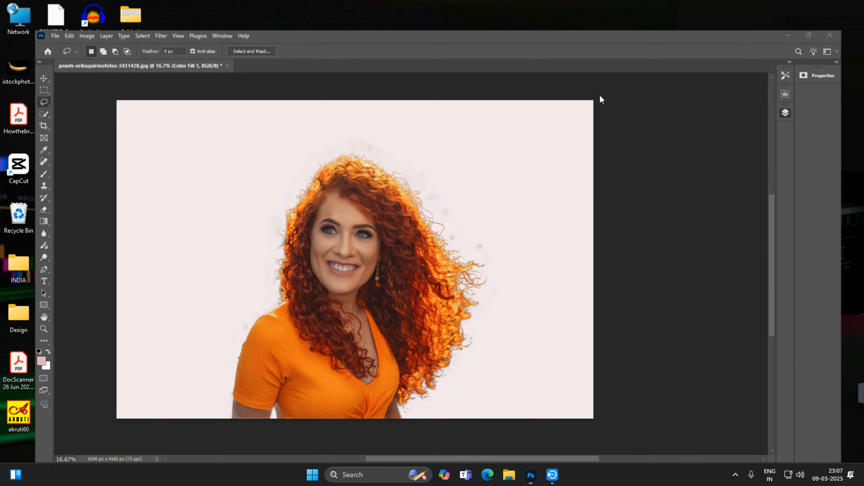
key("super+d")
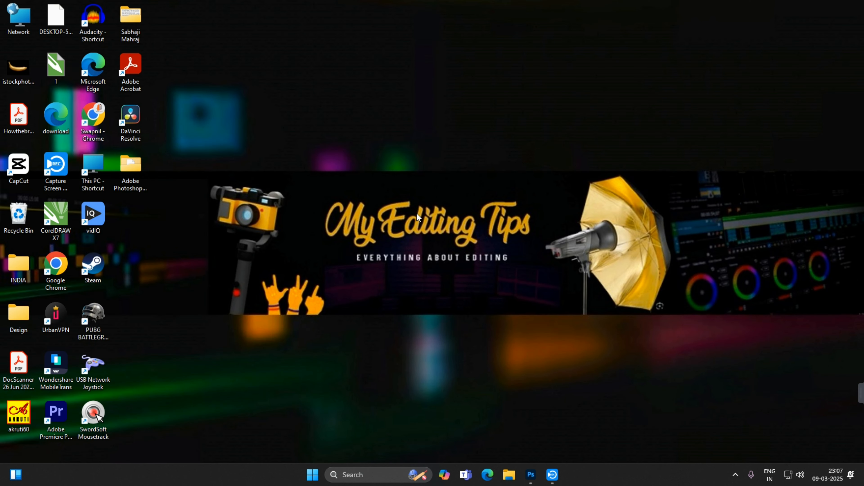